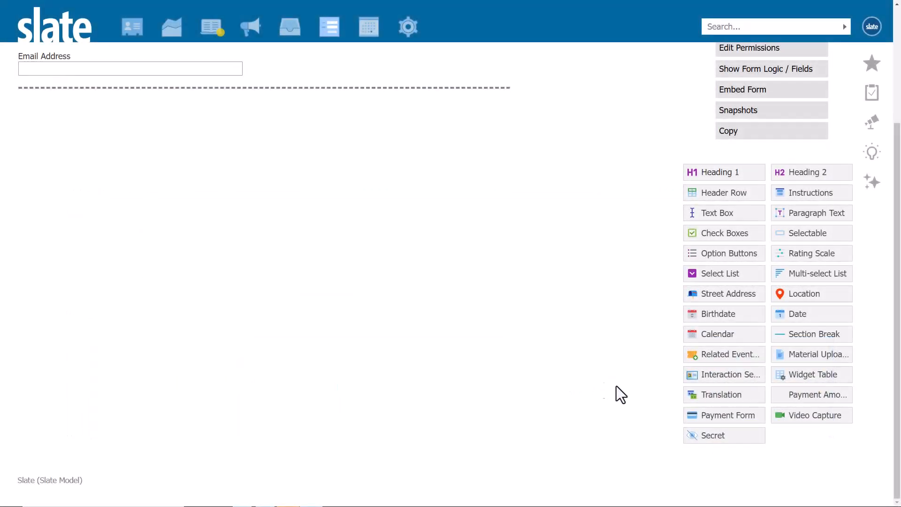
Add a Payment Form field to the form with amount 350.00 and the Enrollment Deposit payment account, and save it.
click(718, 415)
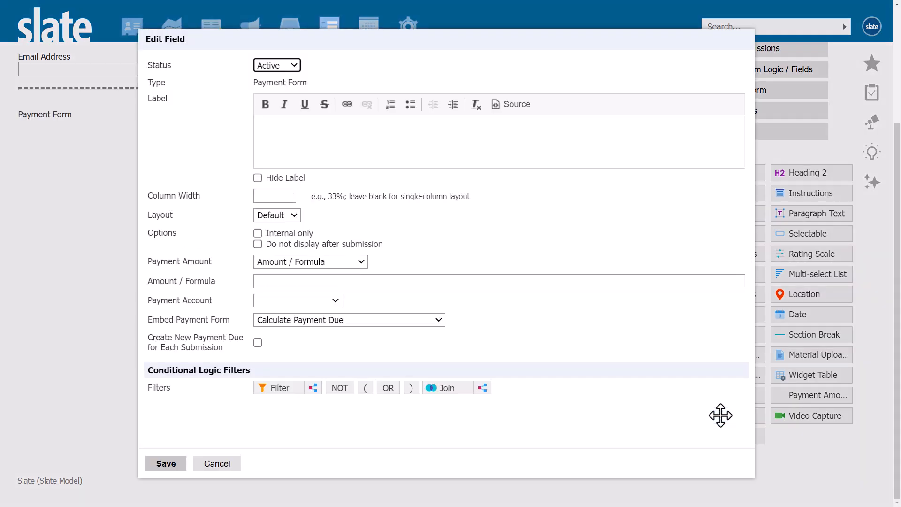
click(335, 282)
text(350.00)
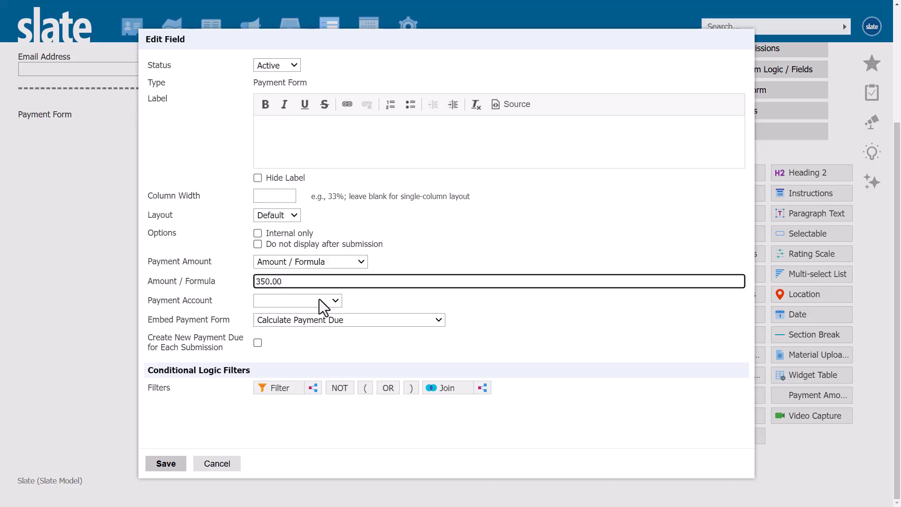
click(319, 300)
click(297, 339)
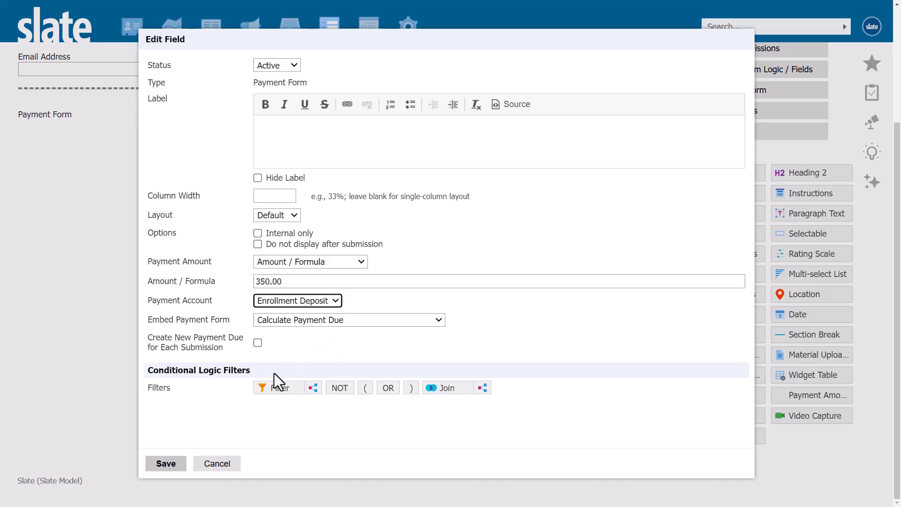
click(171, 466)
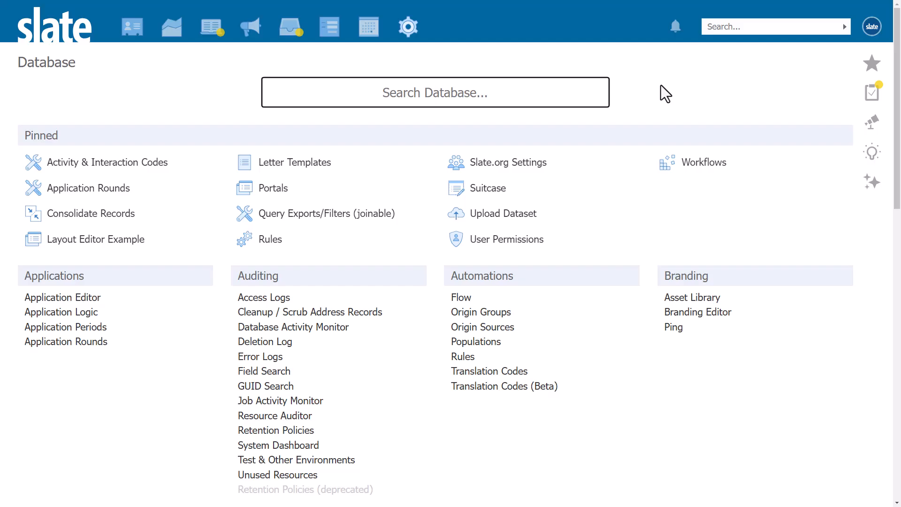
Search the database tools for Slate Payments and open that tool.
text(Slate )
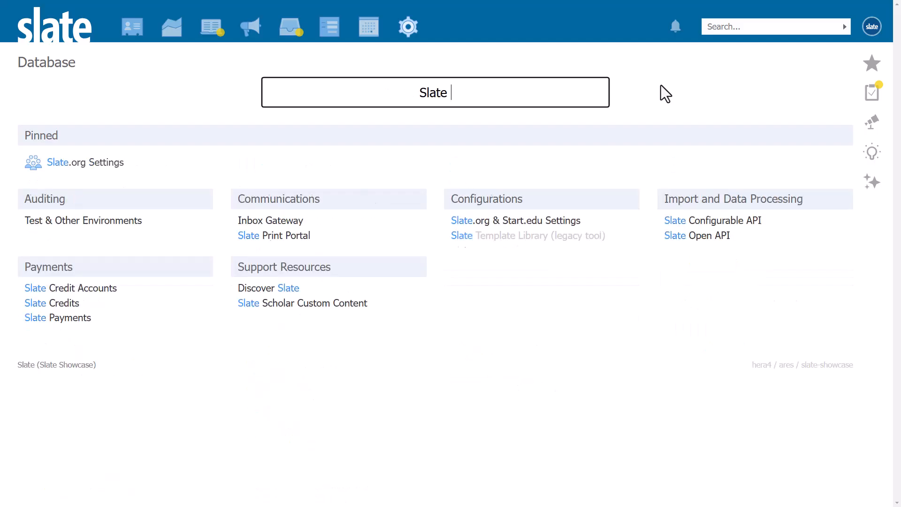
text(Payments)
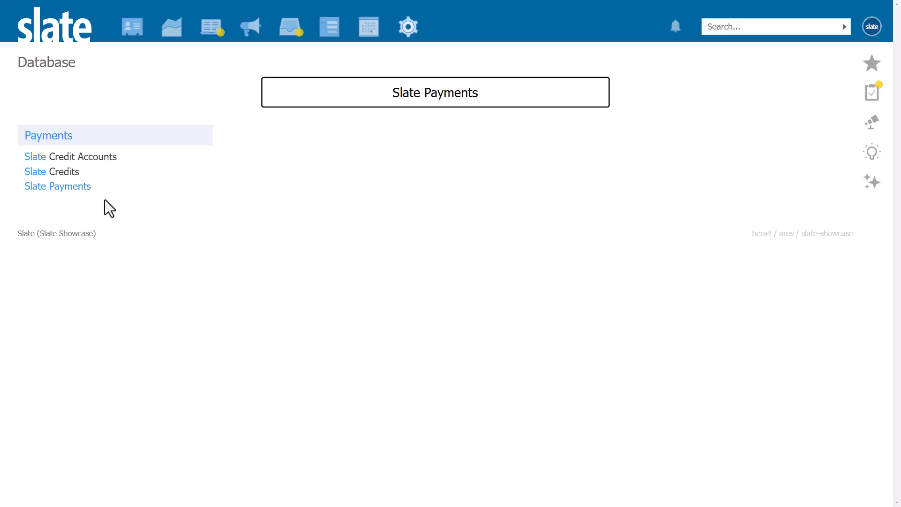
click(78, 192)
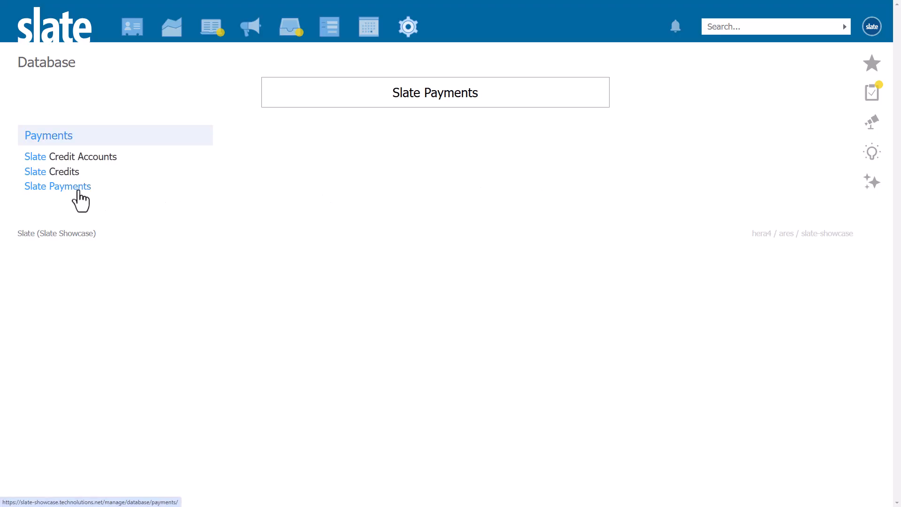
Start a new deposit account named Slate University Admissions Account with the statement descriptor Slate U.
click(72, 92)
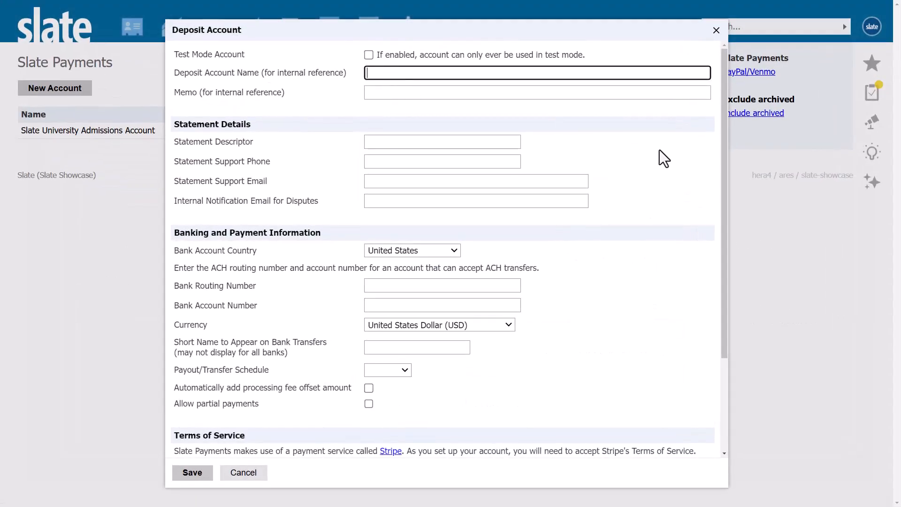
text(Slate University Admissions Account)
click(501, 146)
text(Slate U)
Fill in the deposit account's statement support phone, support email and internal notification email for disputes.
key(Tab)
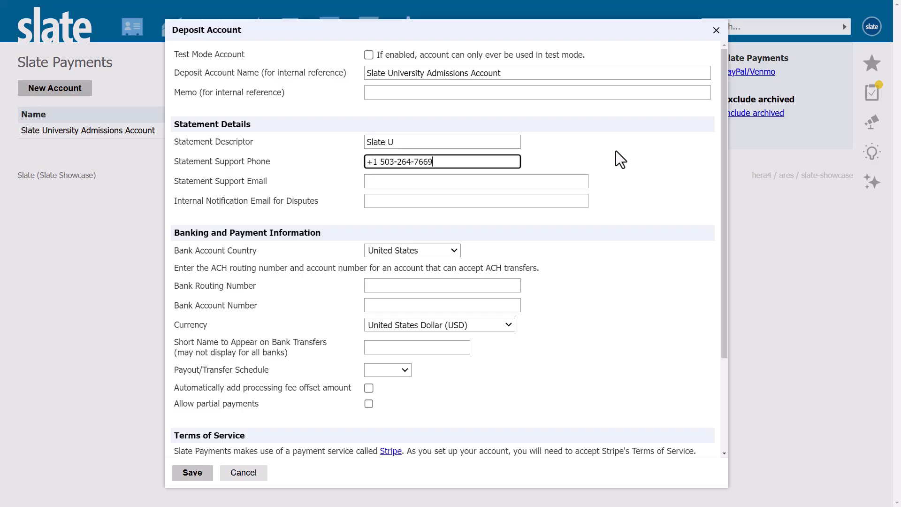
key(Tab)
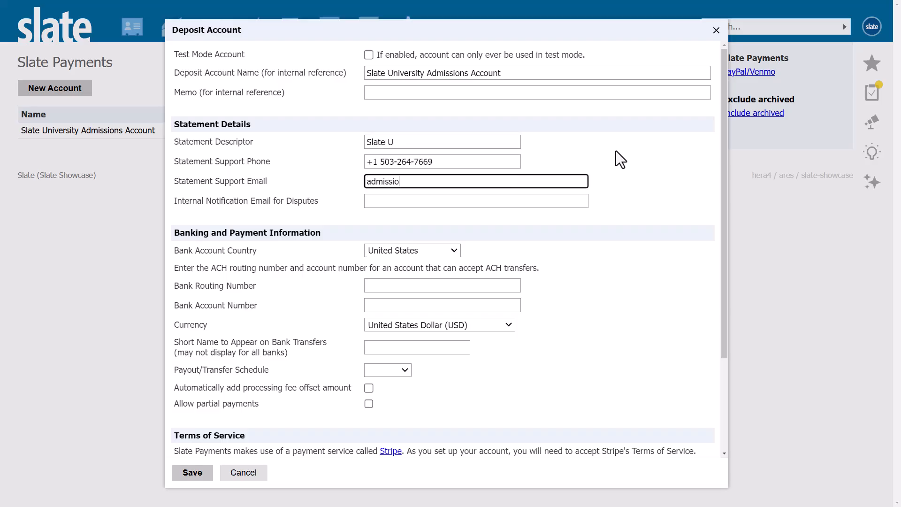
key(Tab)
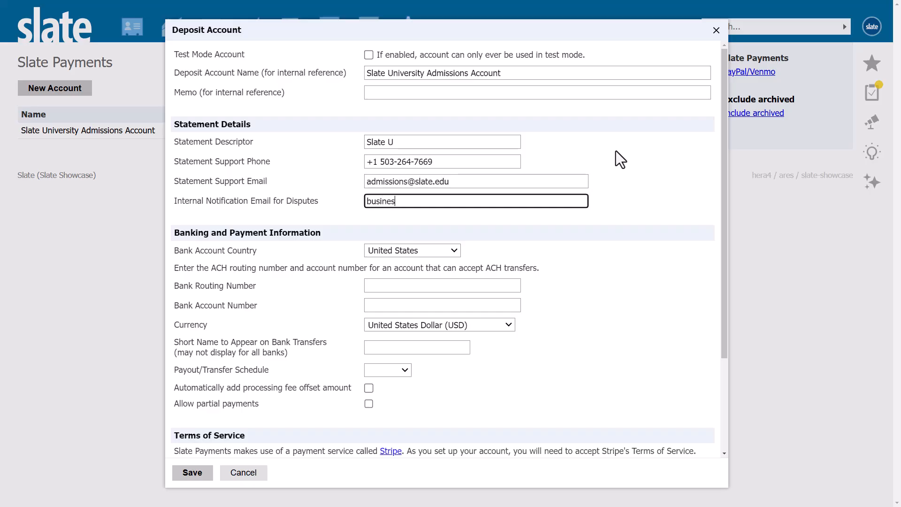
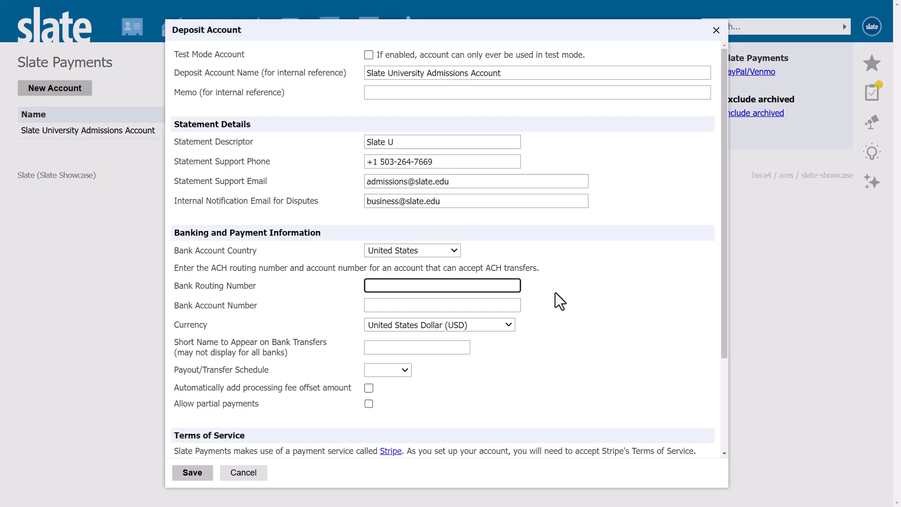
Enter the bank routing number and bank account number for the deposit account.
text(001111111)
click(501, 305)
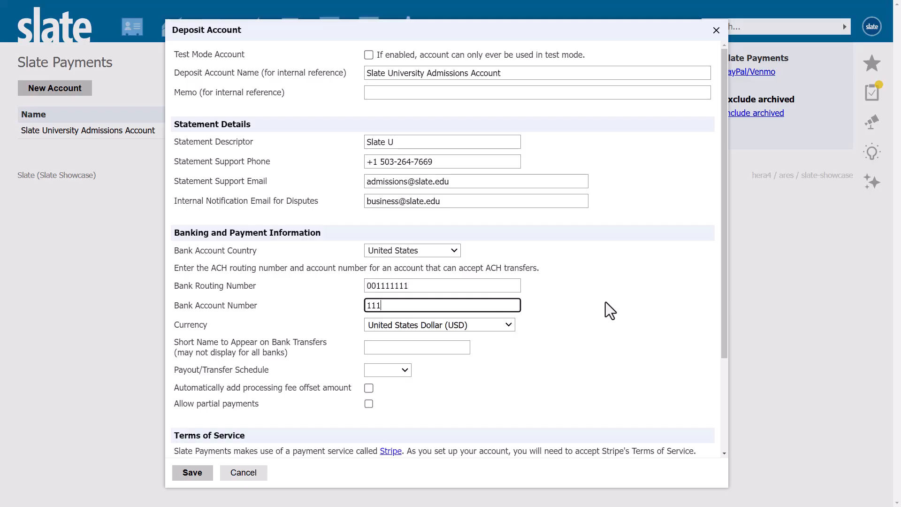
Set the short name for bank transfers to Slate U and the payout schedule to Daily.
click(441, 349)
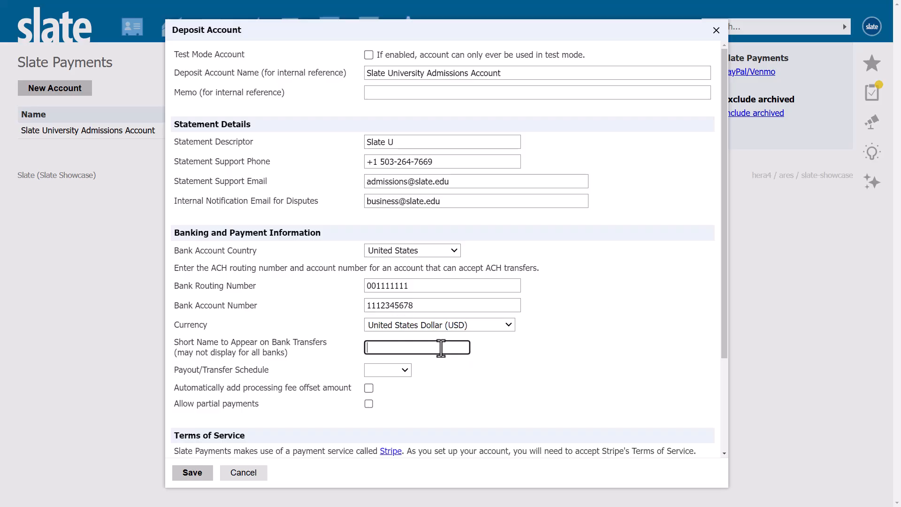
text(Slate U)
click(403, 372)
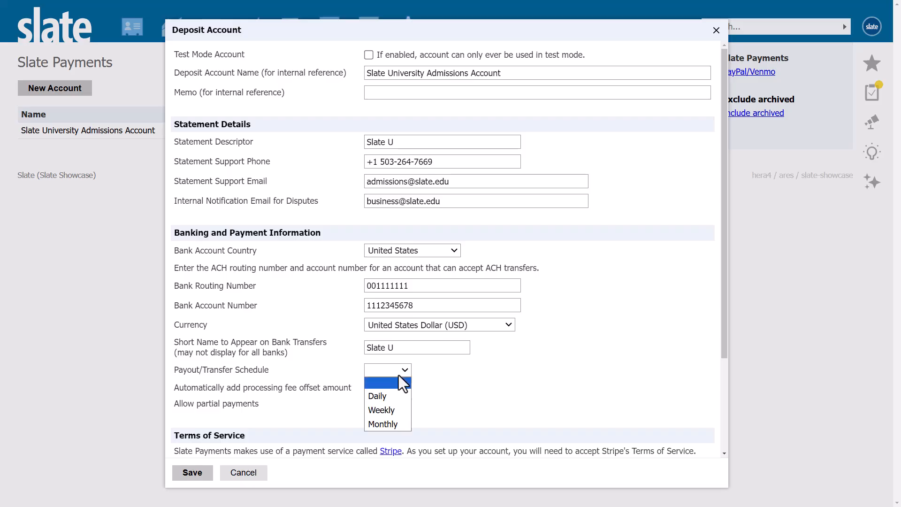
click(386, 397)
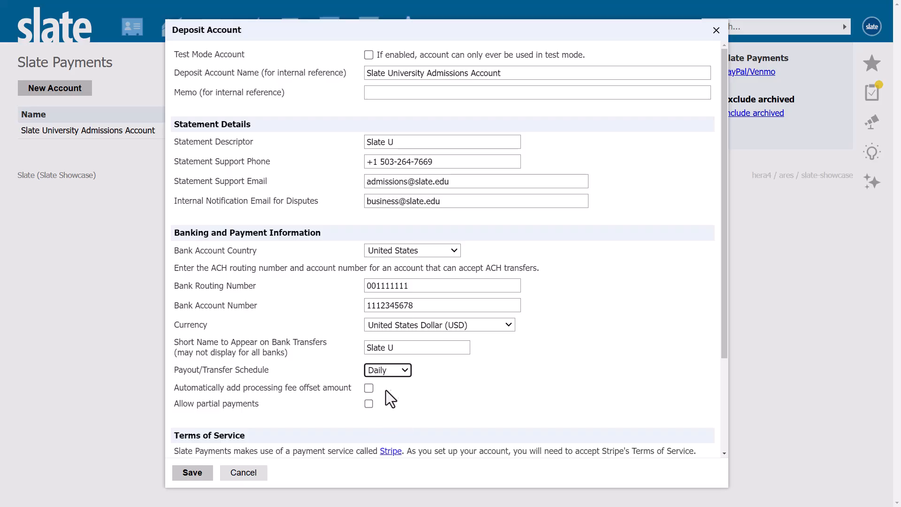
Accept the Stripe Connect Terms of Service and save the deposit account.
scroll(388, 403, down, 3)
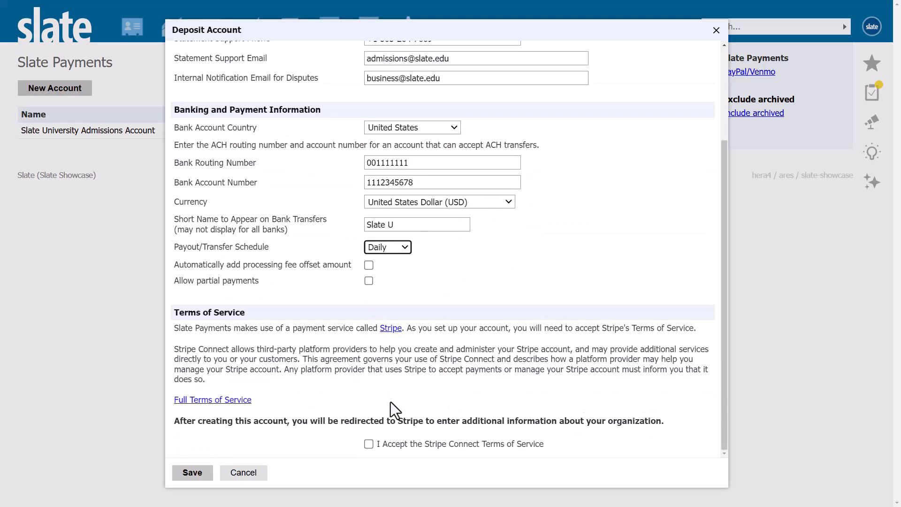
click(368, 445)
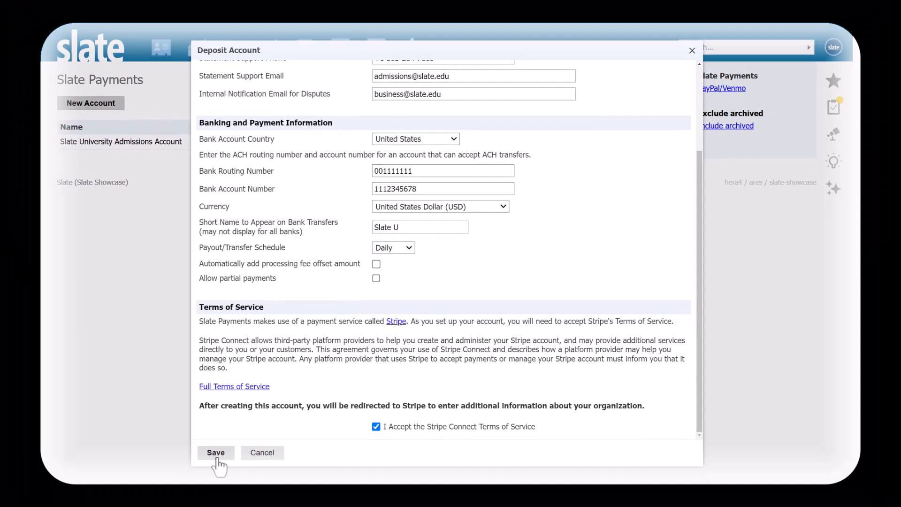
click(192, 472)
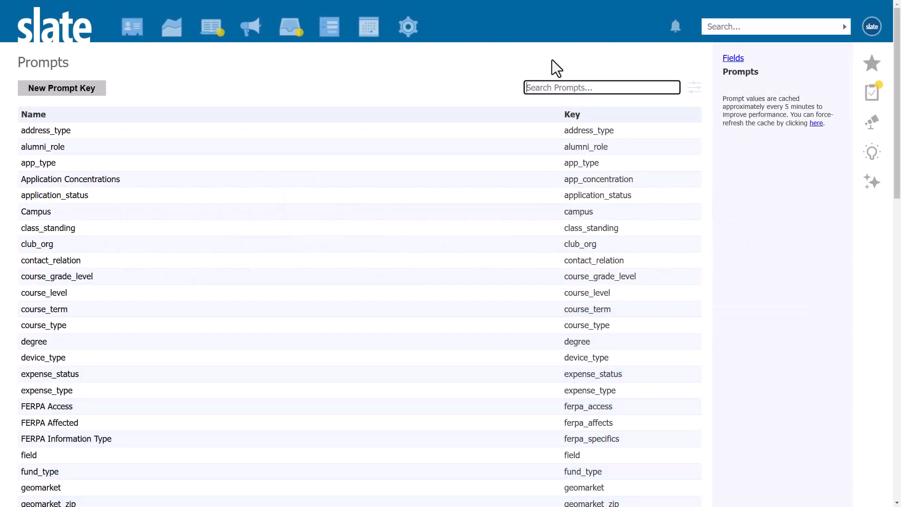
Search the prompts for payment_account and open the matching prompt key.
text(payment_account)
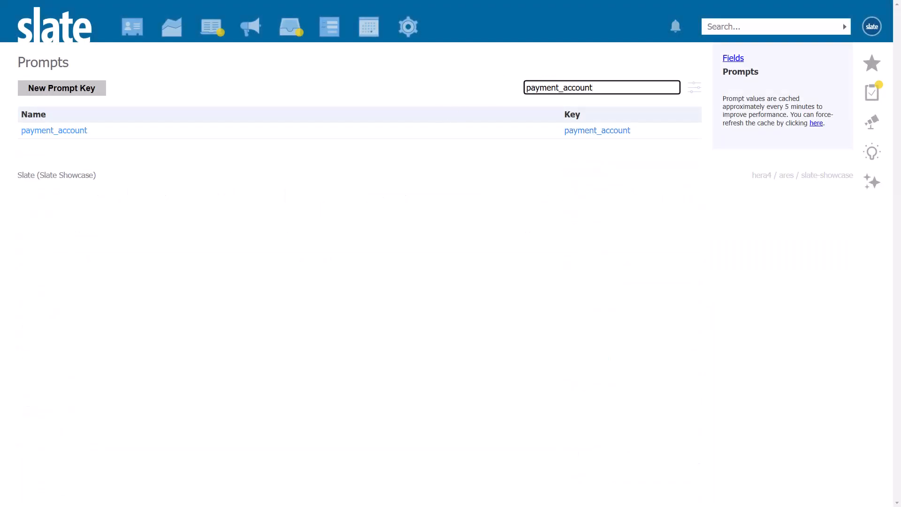
click(497, 130)
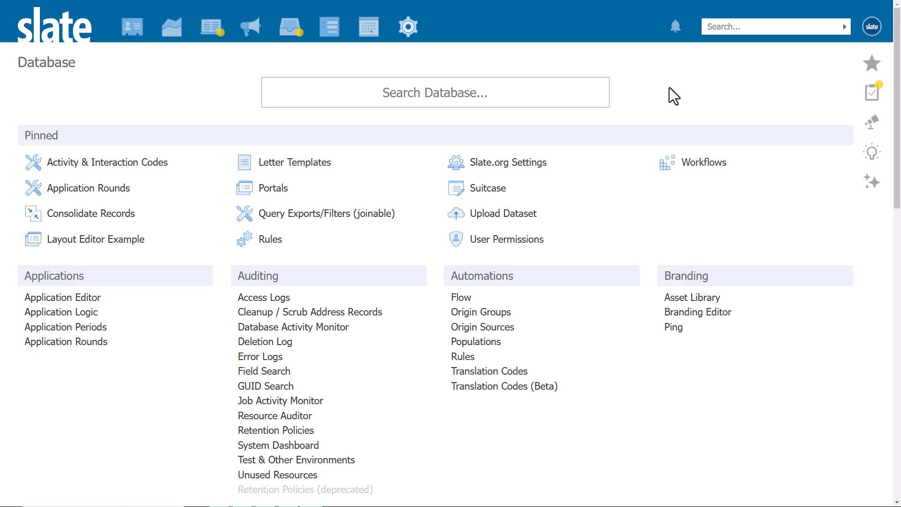
Find the Application Editor in the database tools and open the payment_Application Fee page of the /apply/ configuration.
click(422, 92)
text(App)
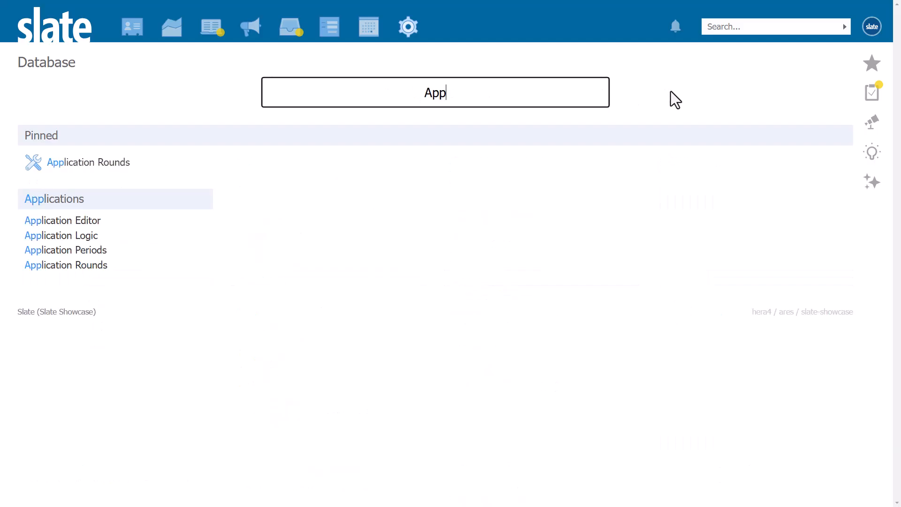
text(lication Editor)
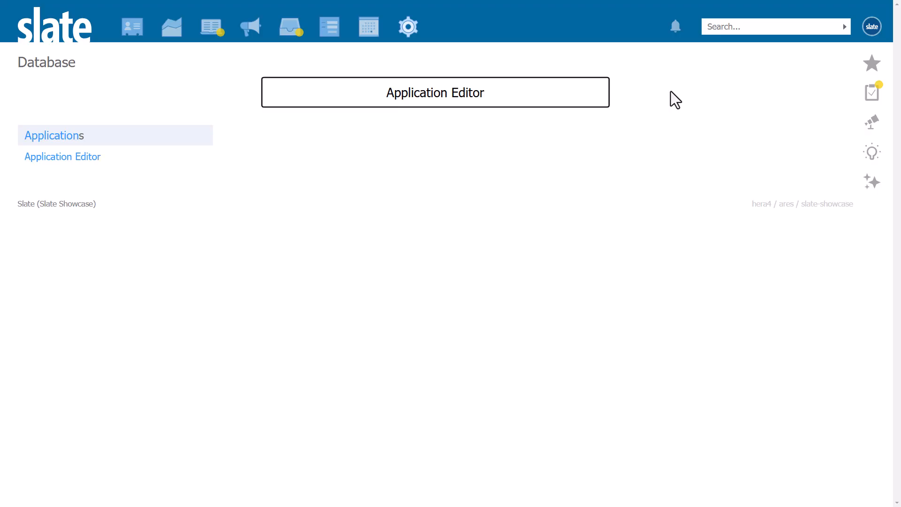
click(161, 162)
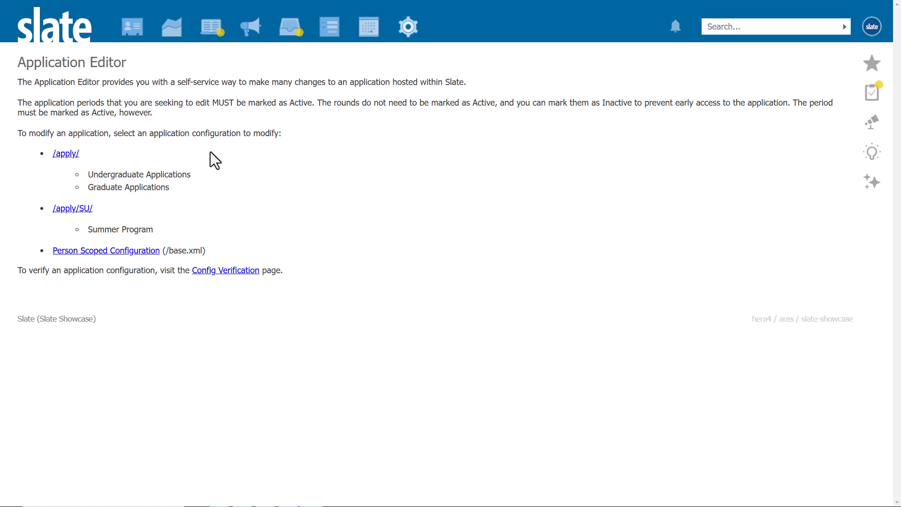
click(66, 154)
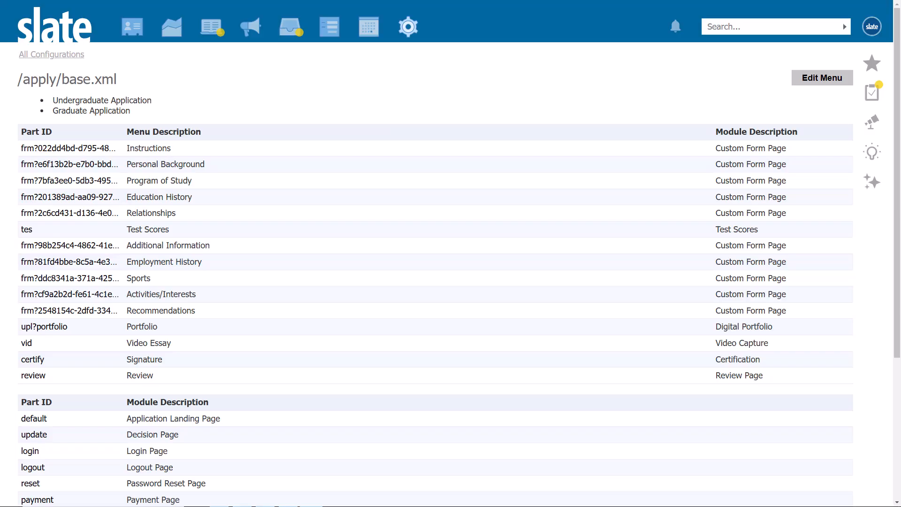
scroll(451, 277, down, 5)
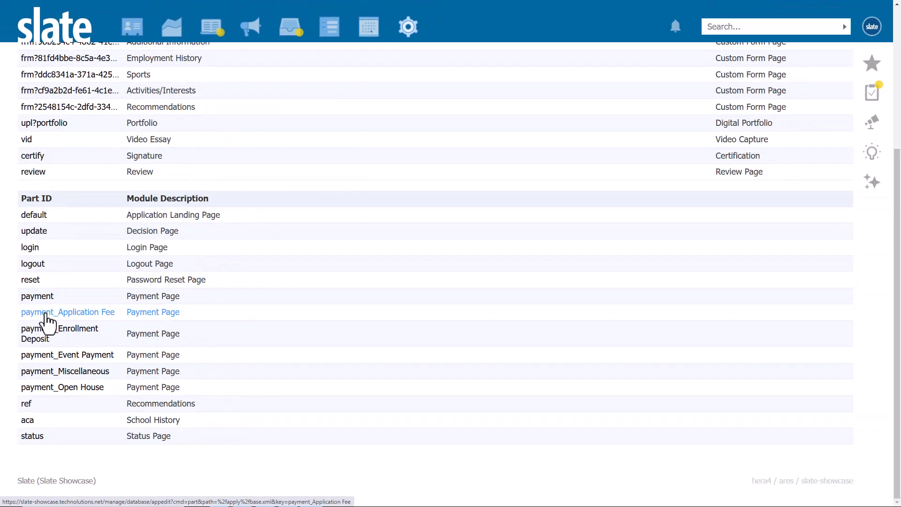
click(46, 314)
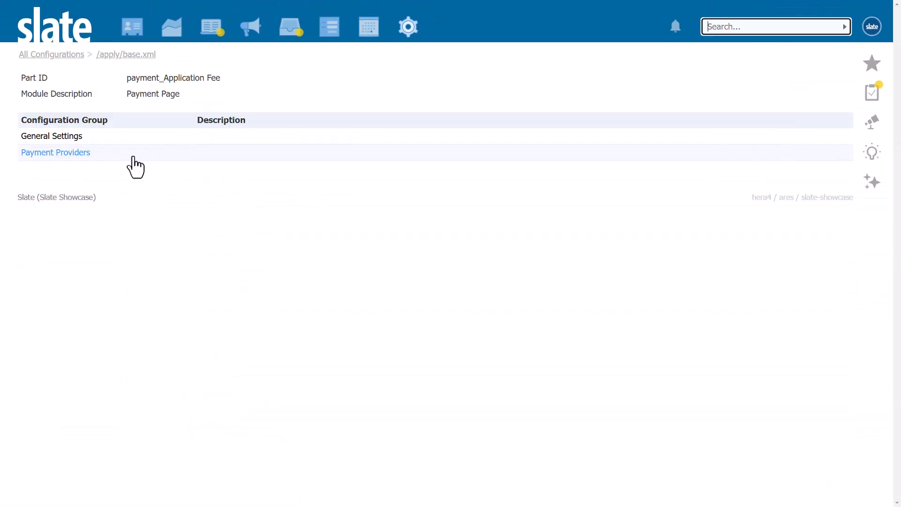
Configure the payment provider for the Application Fee payment page, choosing Slate Test, and save the configuration.
click(131, 153)
click(261, 170)
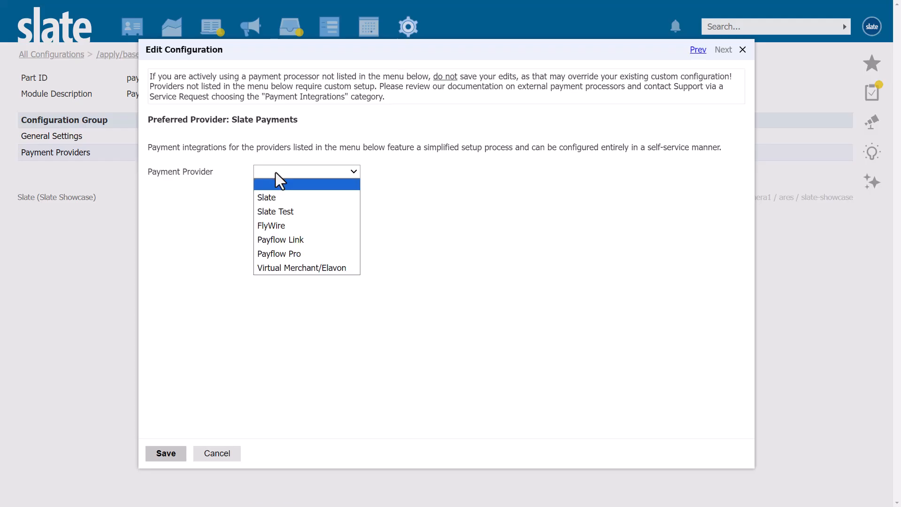
click(275, 209)
click(328, 196)
click(333, 217)
click(277, 221)
click(277, 245)
click(271, 249)
click(272, 270)
click(174, 454)
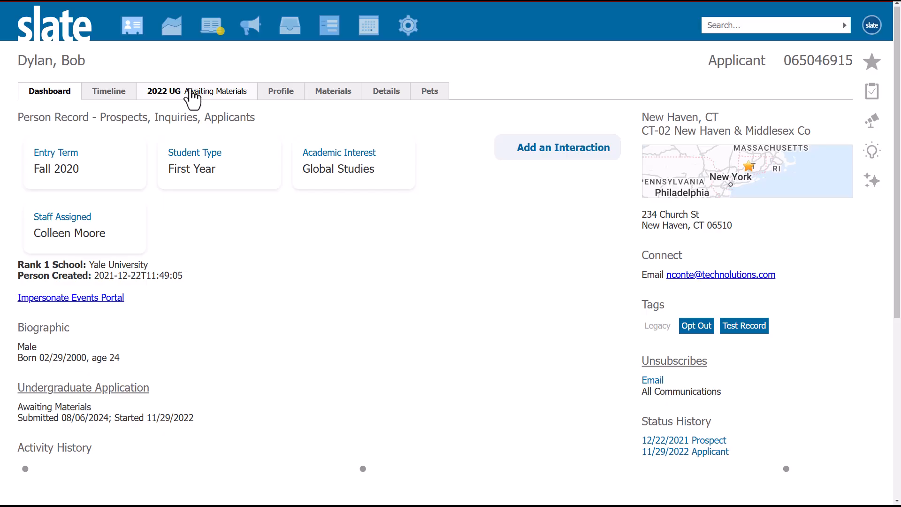
Open the applicant's 2022 UG application and start a new activity with the code Payment.
click(192, 98)
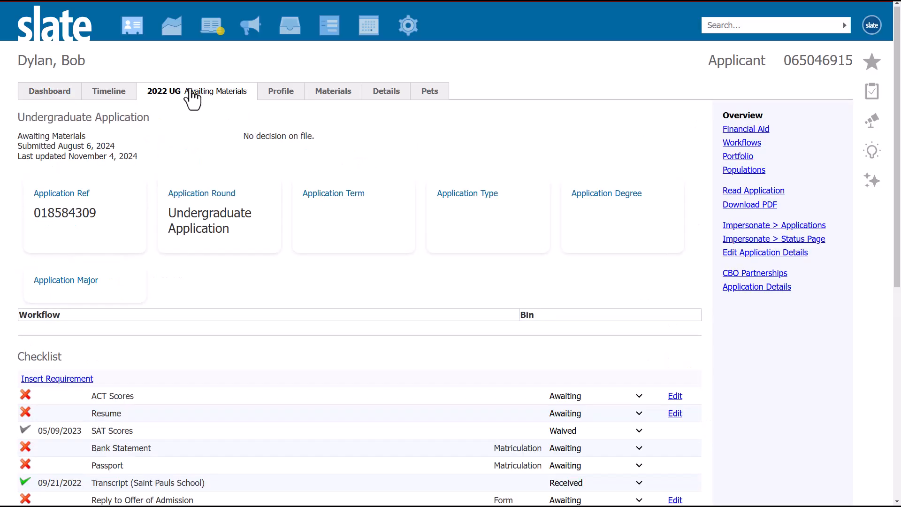
scroll(738, 332, down, 8)
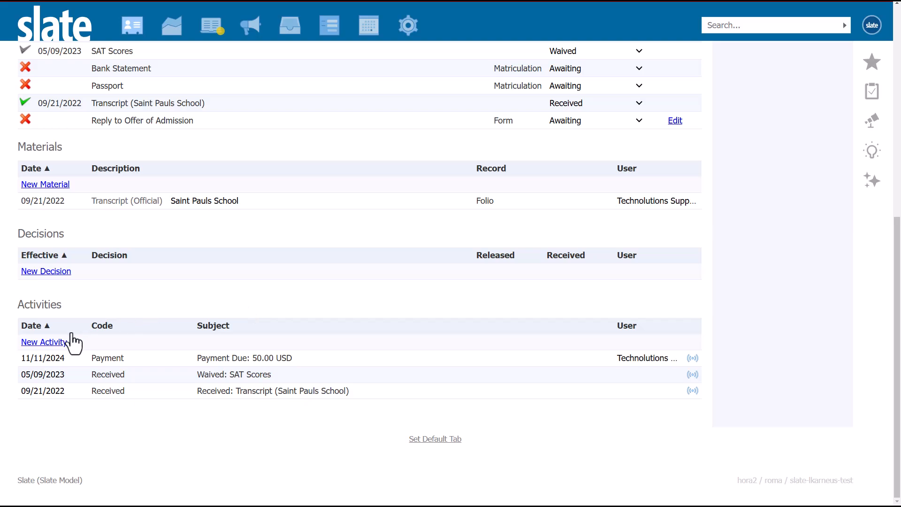
click(56, 342)
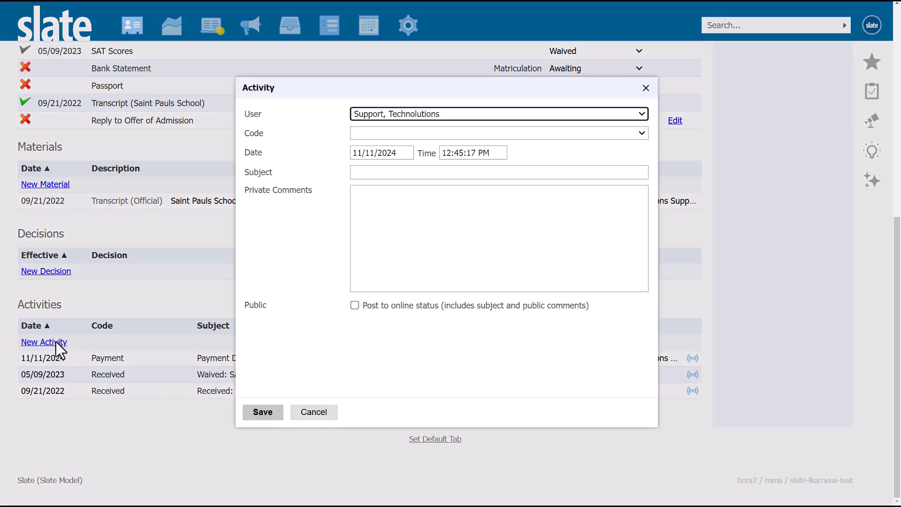
click(419, 133)
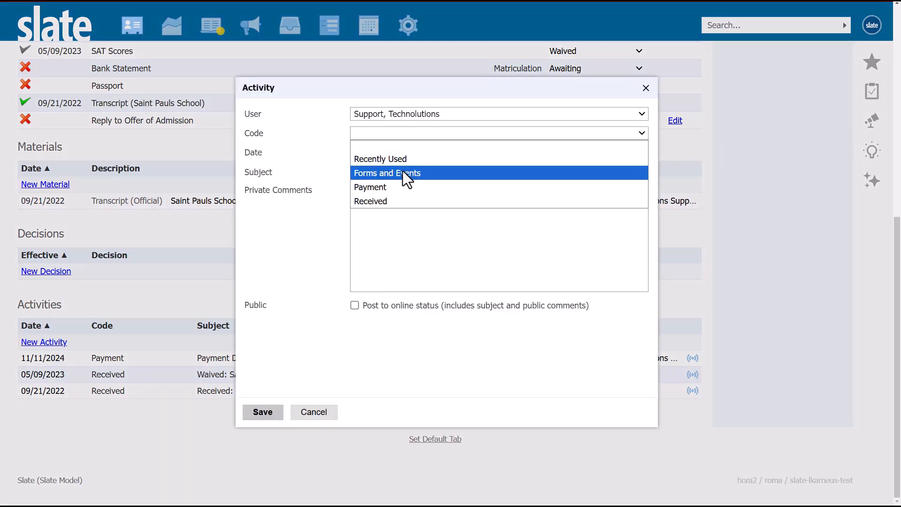
click(397, 187)
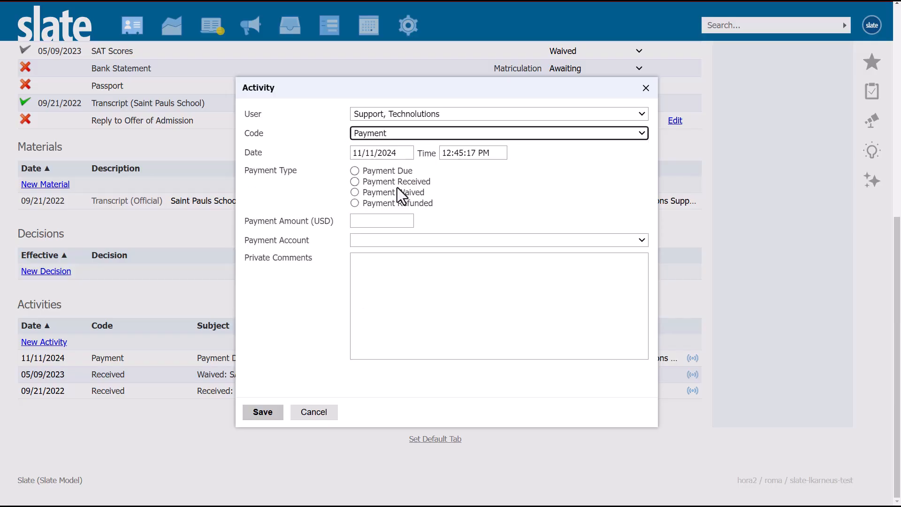
Make the activity a Payment Due of 50.00 USD for the Application Fee payment account and save it.
click(355, 172)
click(363, 218)
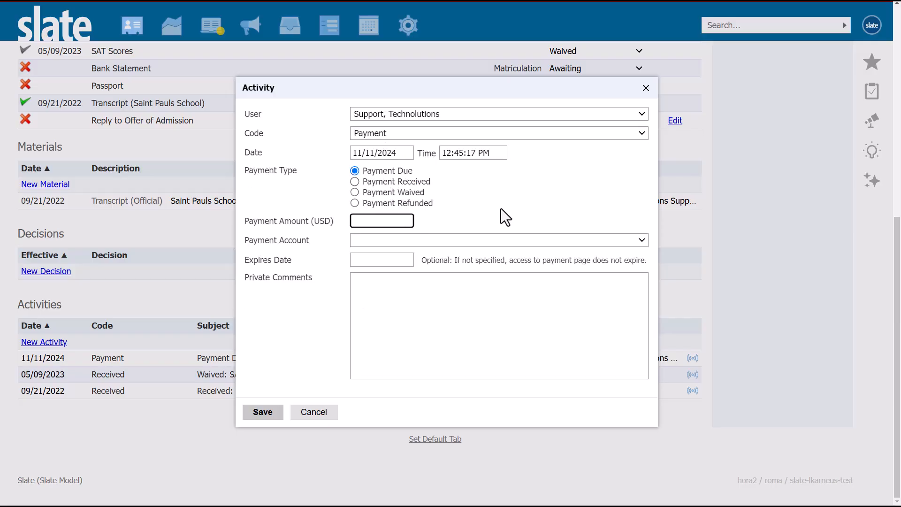
text(50.00)
click(477, 242)
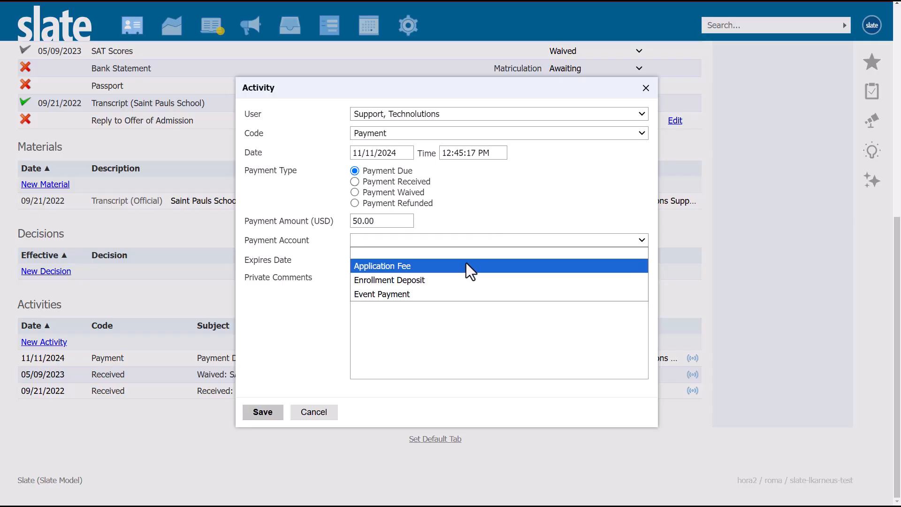
click(465, 264)
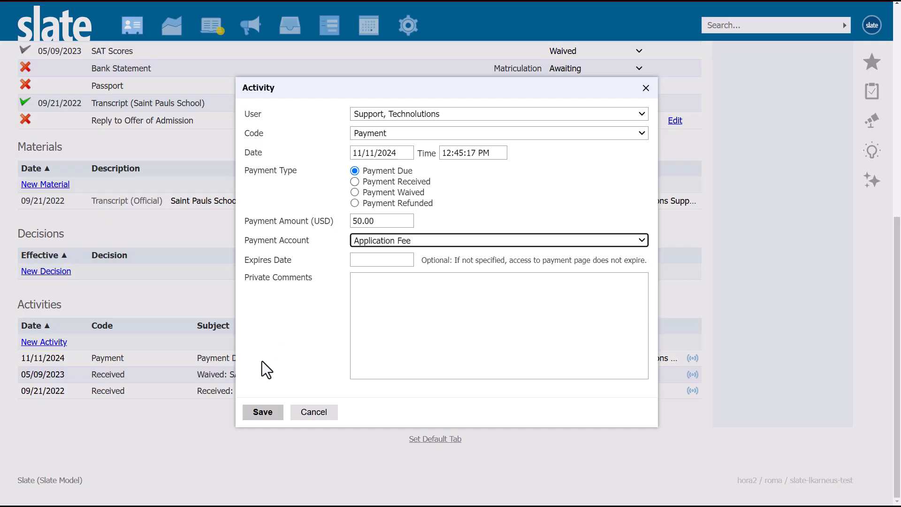
click(259, 413)
Follow the payment link of the saved Payment Due activity and open the Payment Received activity to view its details.
click(301, 362)
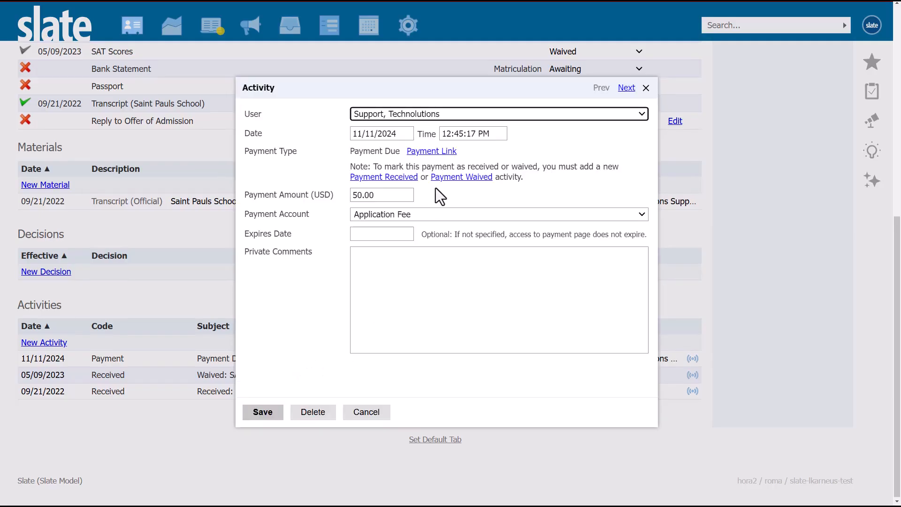
click(433, 151)
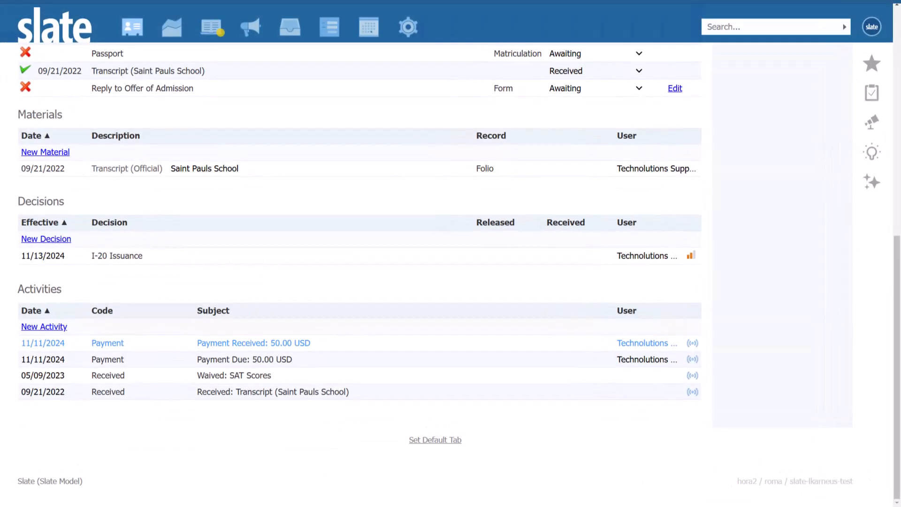
click(253, 343)
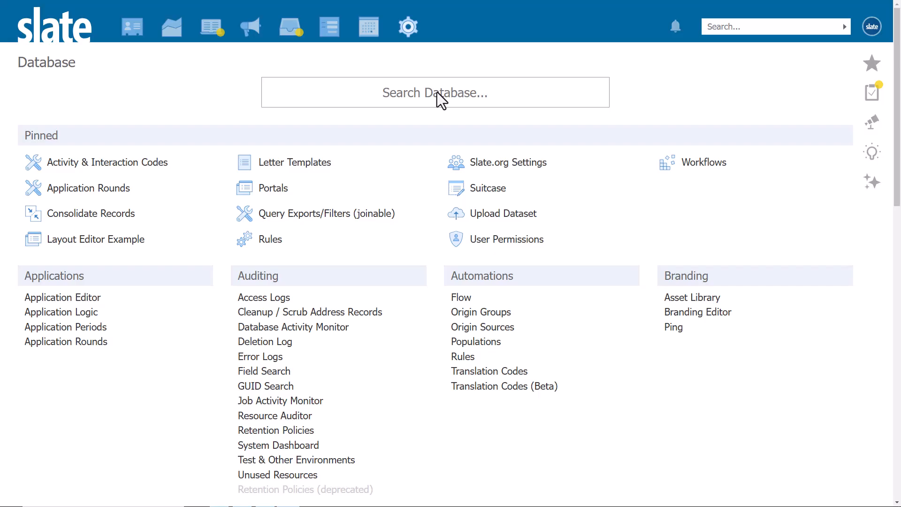
Search the database tools for Payment History and open it.
click(488, 93)
text(P)
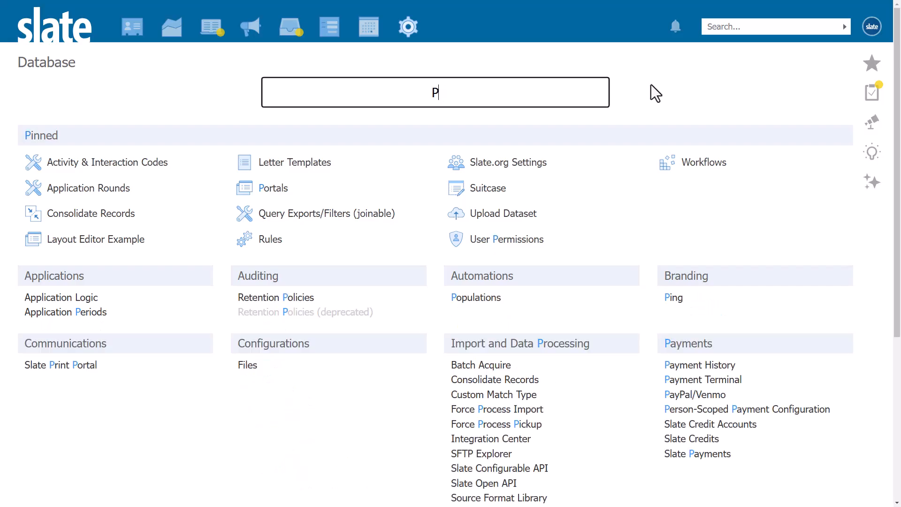
text(ayment History)
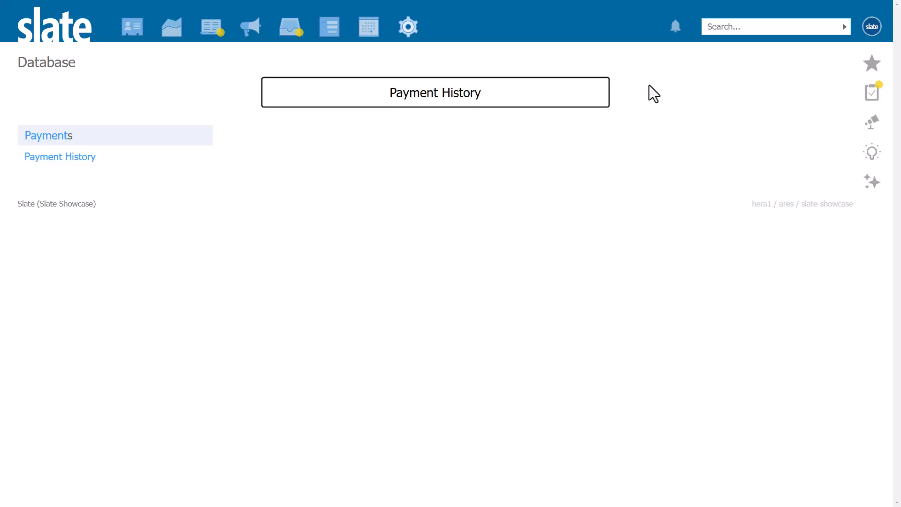
click(74, 158)
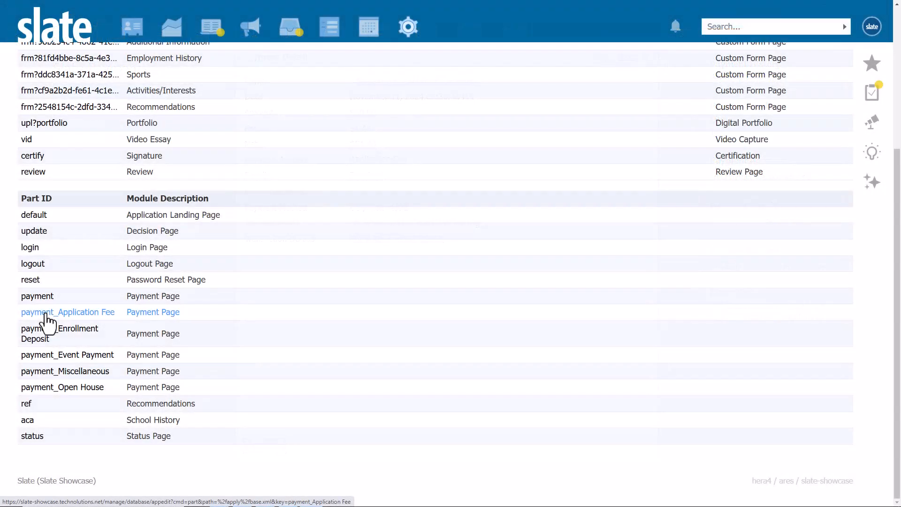
Open the payment provider settings of the payment_Application Fee page and set the payment provider to Slate.
click(44, 312)
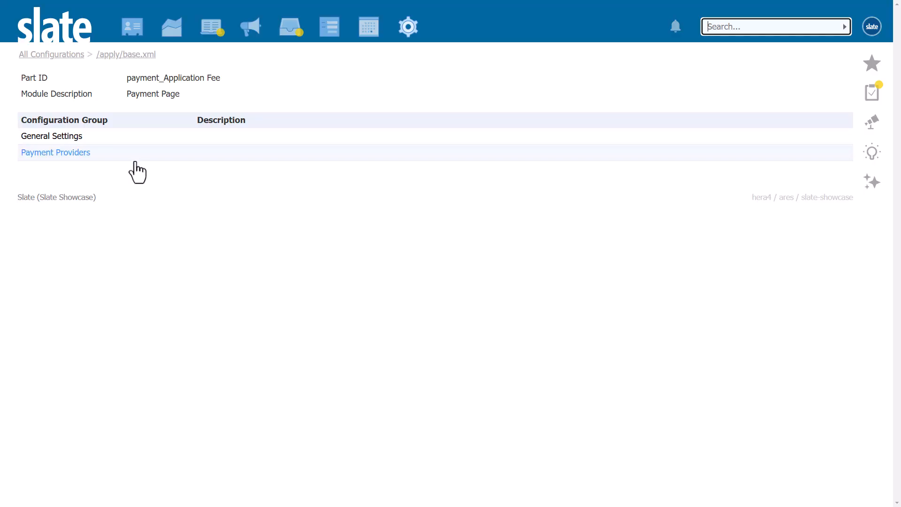
click(190, 153)
click(353, 172)
click(330, 194)
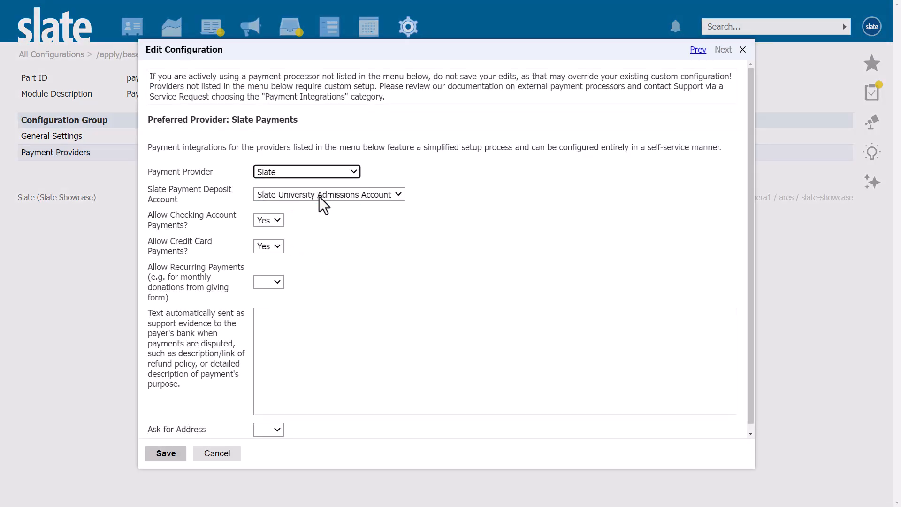